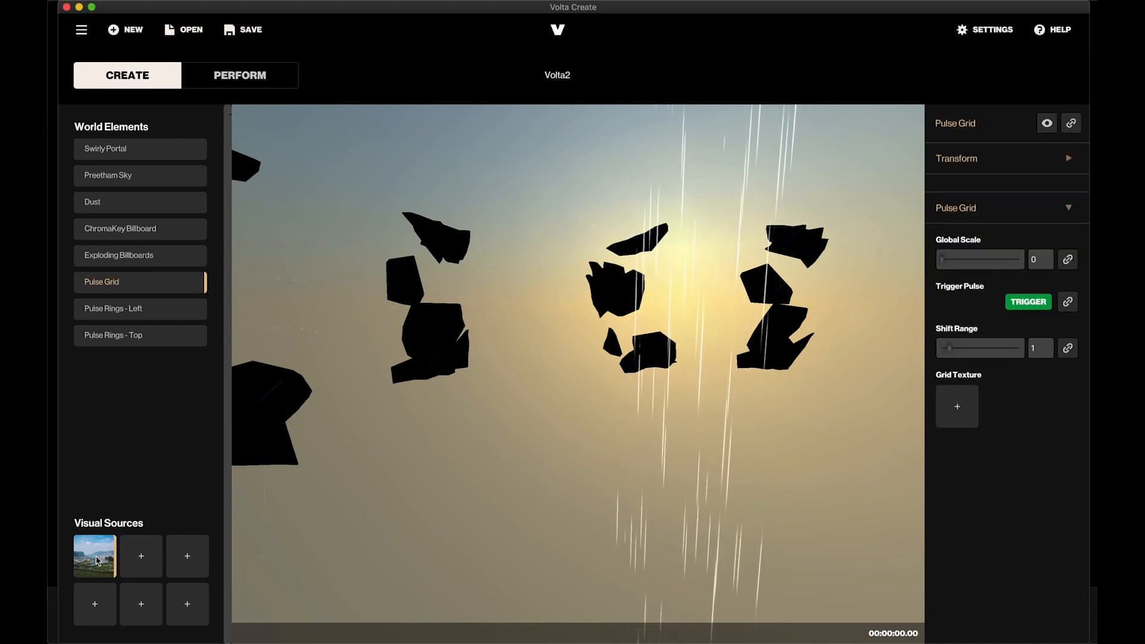
# Step: Change the first visual source from a still image to WEBCAM, using the FaceTime HD Camera (Built-in)
pyautogui.click(96, 560)
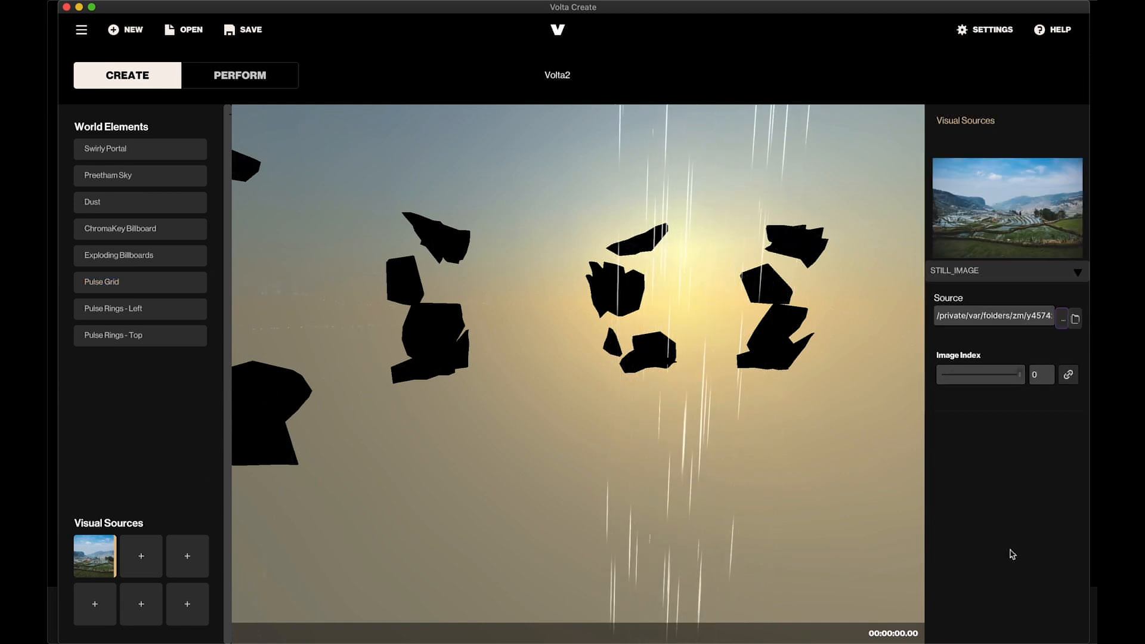
pyautogui.click(1080, 273)
pyautogui.scroll(-3, 975, 359)
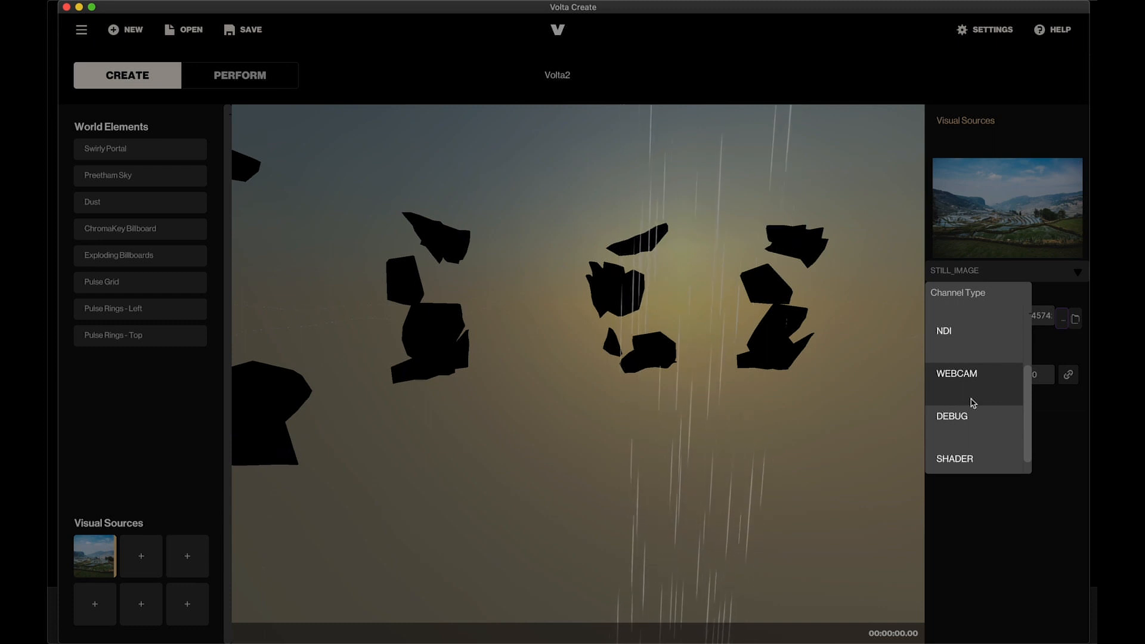
pyautogui.scroll(1, 973, 404)
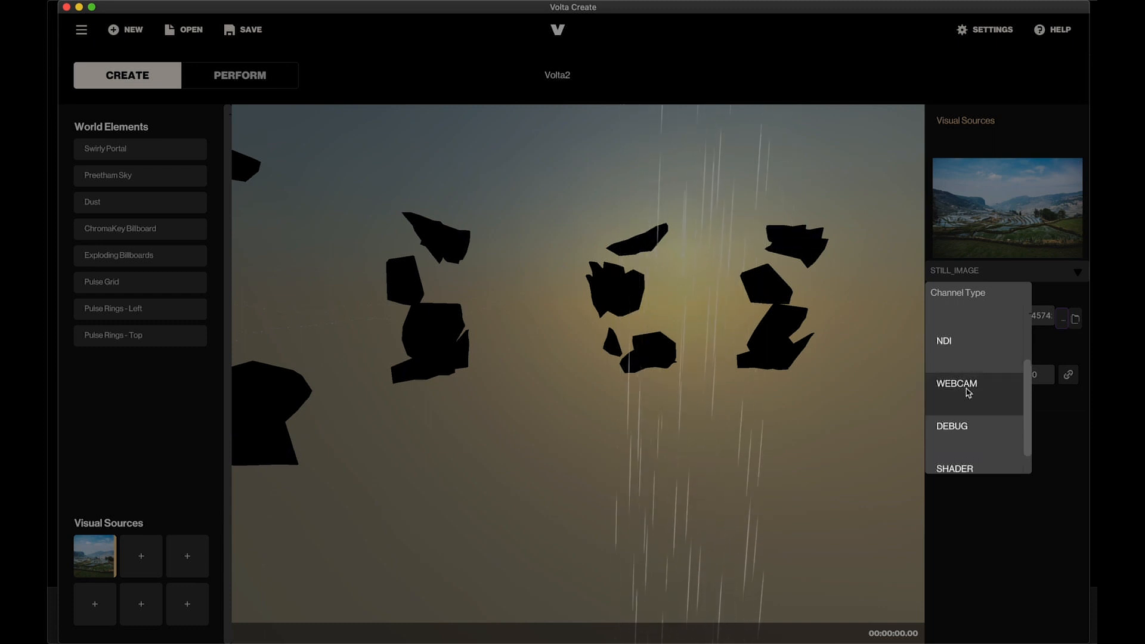
pyautogui.click(968, 393)
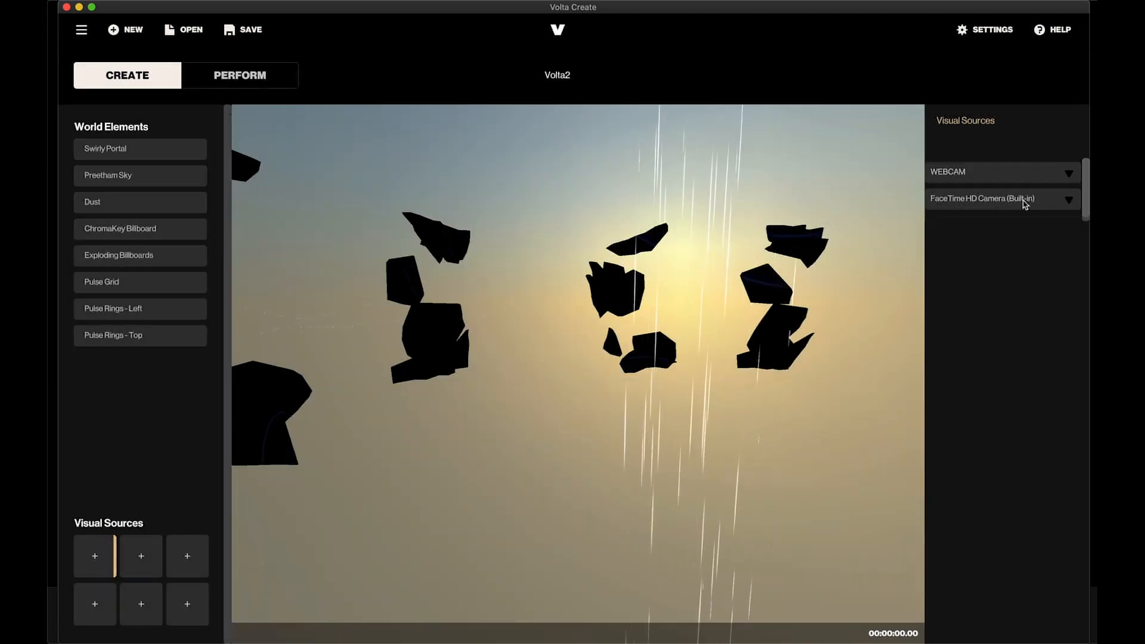
pyautogui.click(1067, 201)
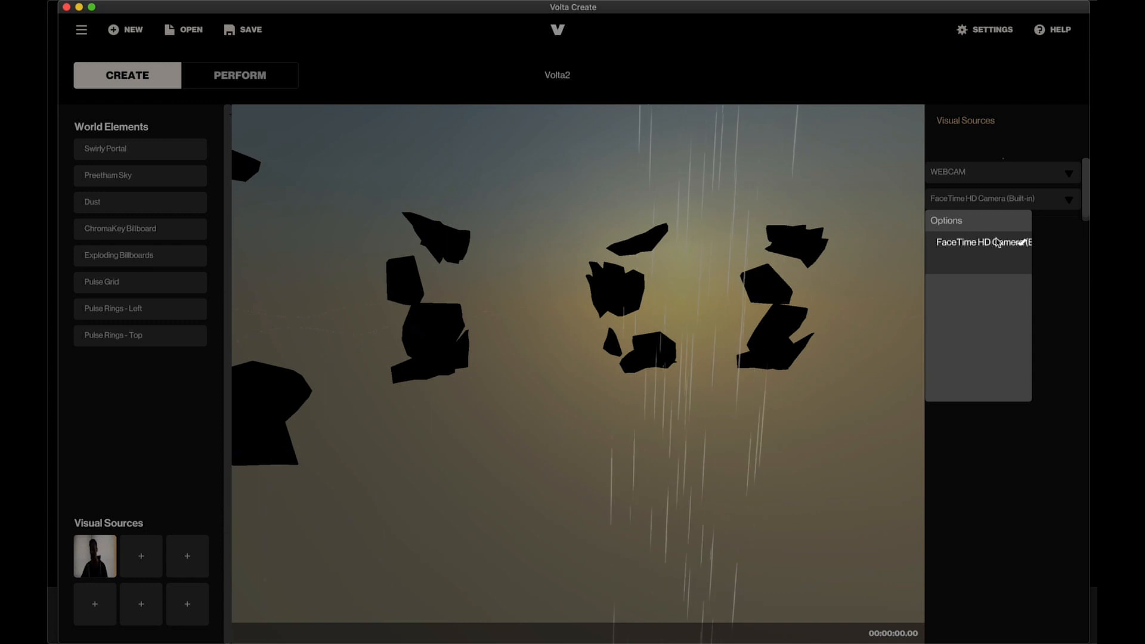
pyautogui.click(1061, 213)
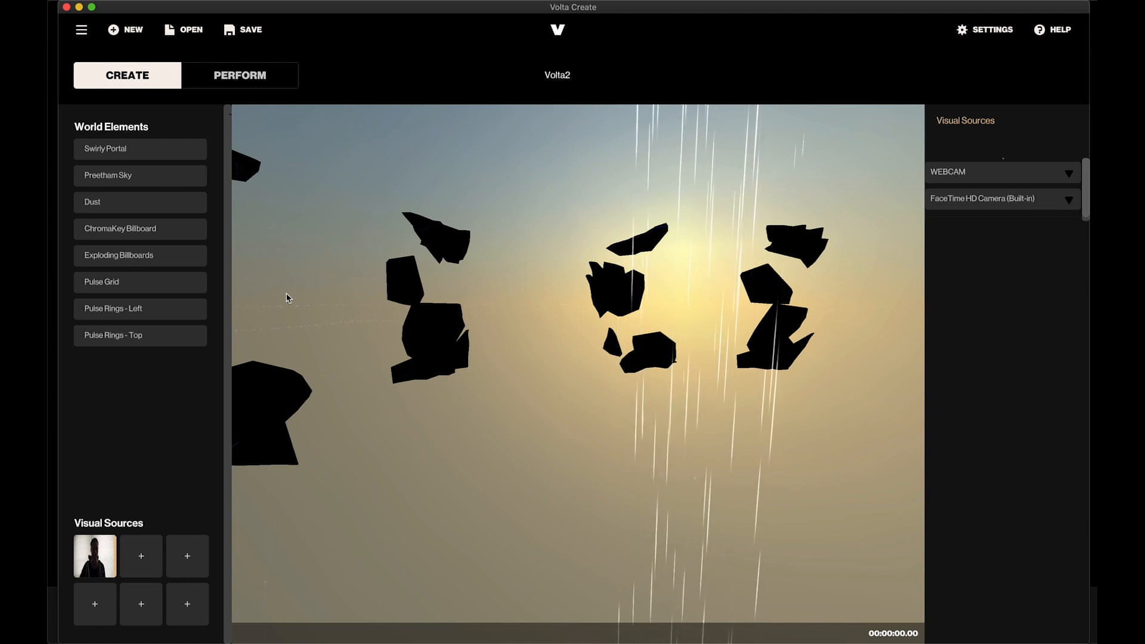
# Step: Assign Visual Source 1 as the billboard texture of the Exploding Billboards element
pyautogui.click(152, 257)
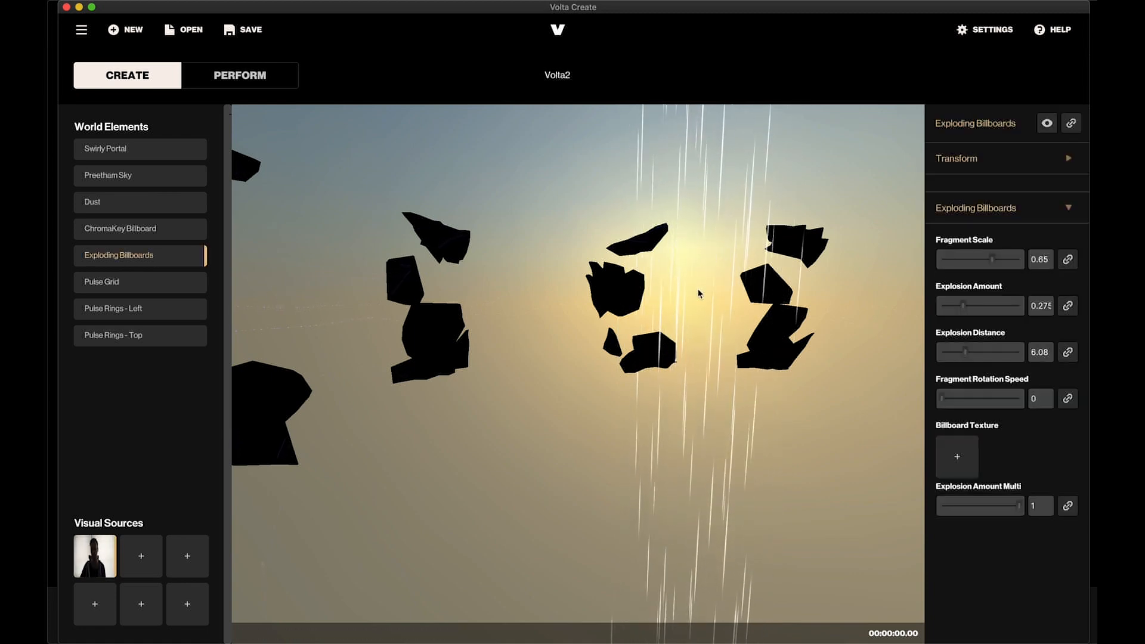
pyautogui.click(957, 458)
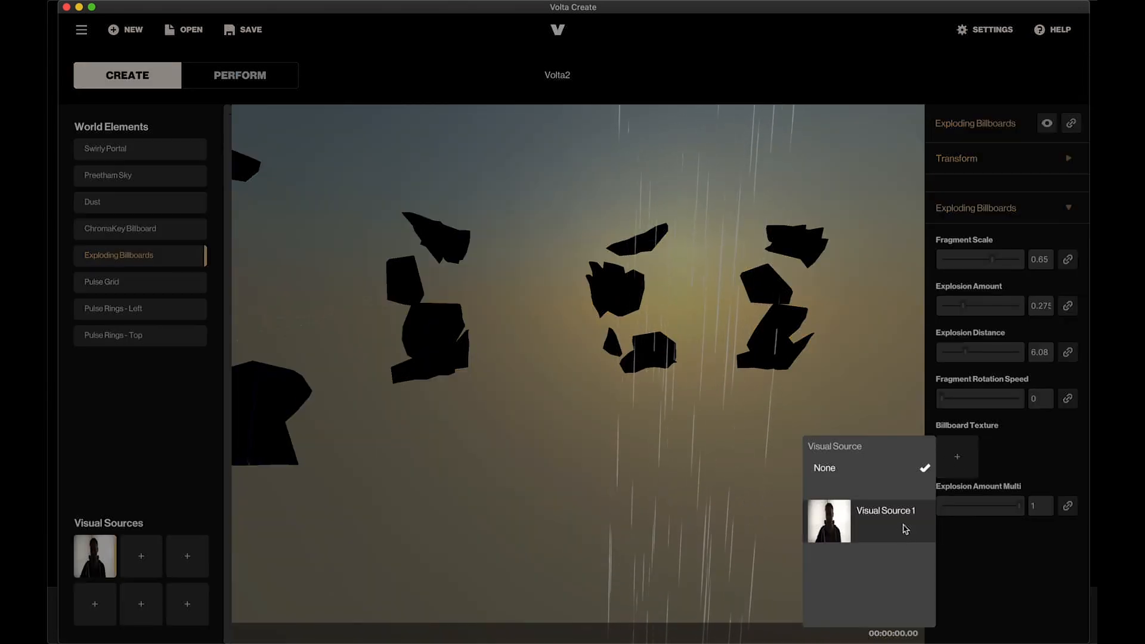
pyautogui.click(905, 529)
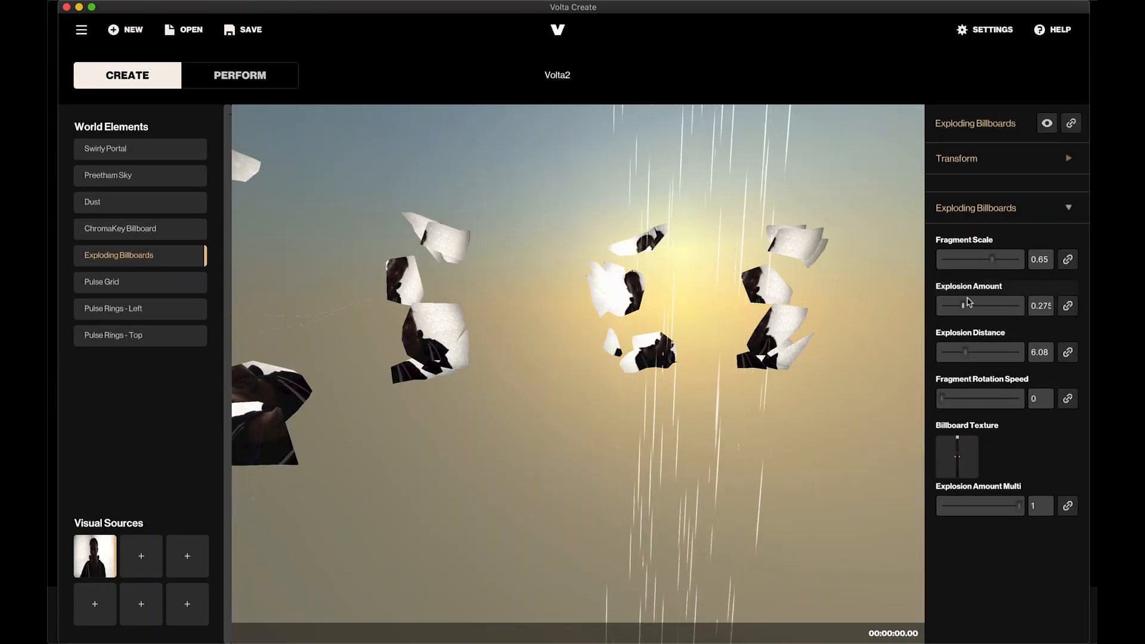
# Step: Set the billboards' Explosion Amount and Explosion Distance to 0, Fragment Scale to 1 and Fragment Rotation Speed to 33.8
pyautogui.moveTo(966, 306); pyautogui.dragTo(941, 307)
pyautogui.moveTo(992, 260); pyautogui.dragTo(1059, 264)
pyautogui.moveTo(675, 317); pyautogui.dragTo(393, 310)
pyautogui.scroll(5, 463, 306)
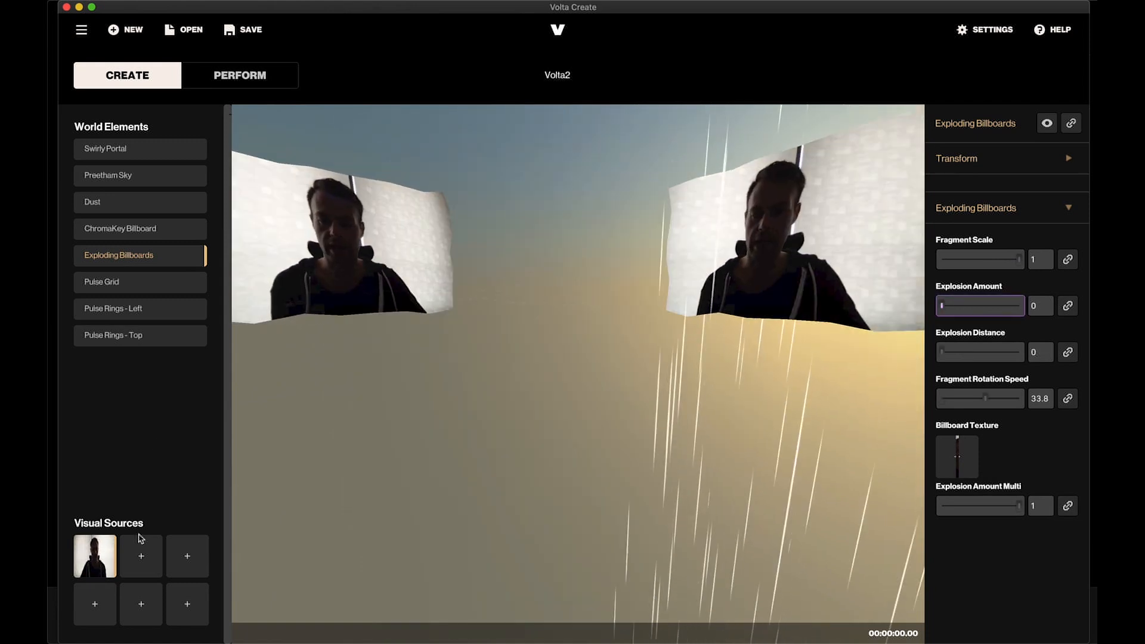
# Step: Add a second visual source and set its channel type to VIDEO
pyautogui.click(140, 556)
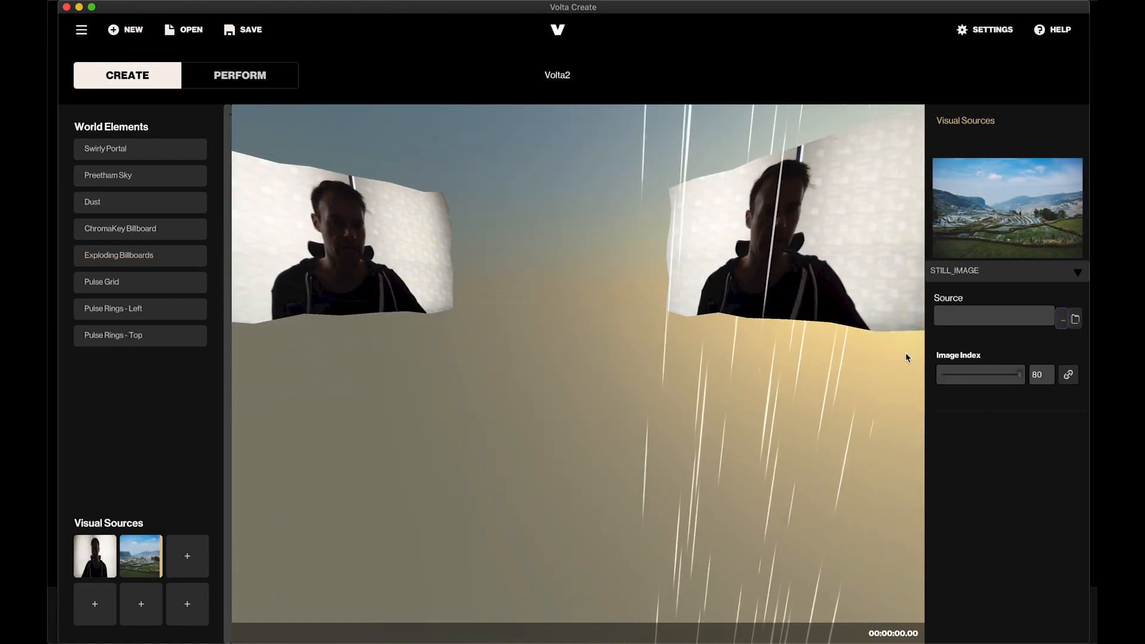
pyautogui.click(1079, 272)
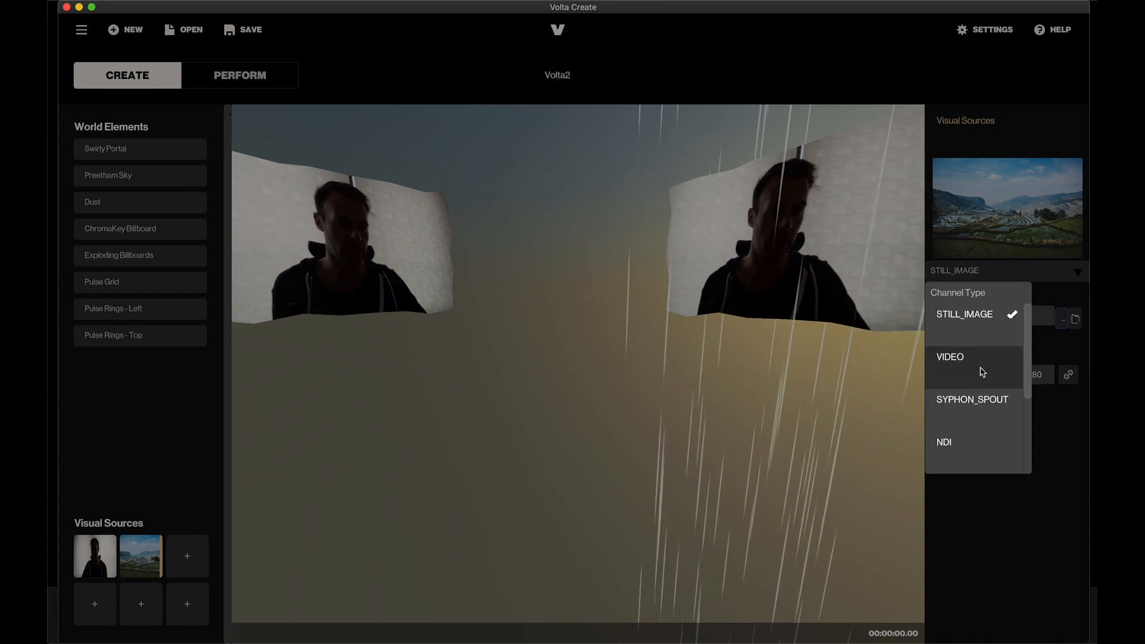
pyautogui.click(949, 358)
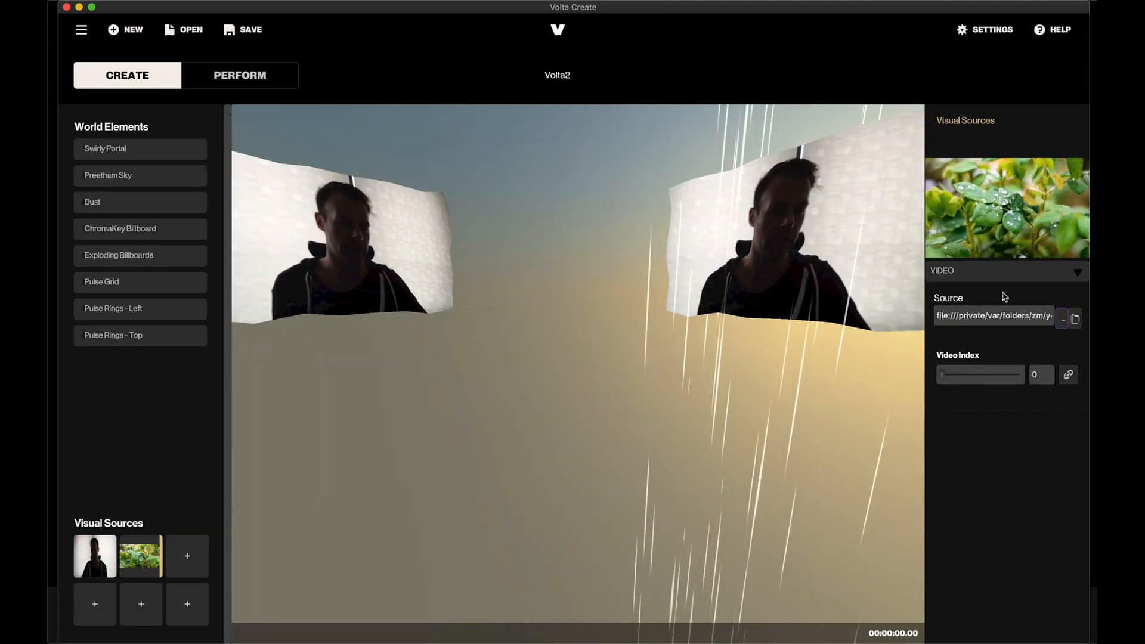
# Step: Set the video source's directory to the VJ Loops folder inside the MacBook Pro desktop folder
pyautogui.click(1076, 320)
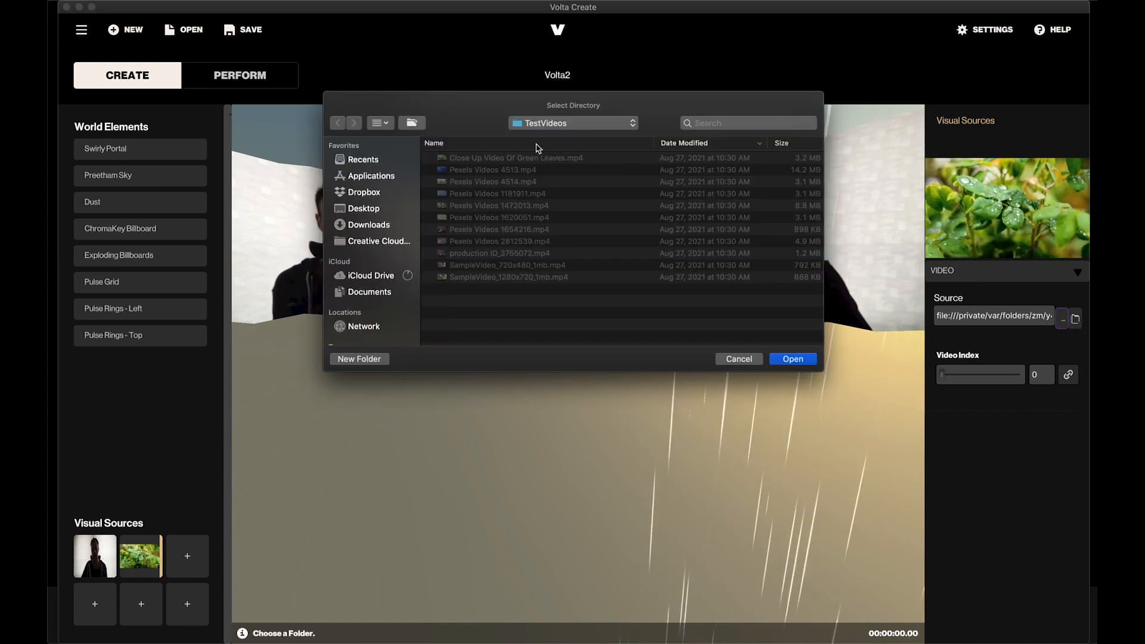
pyautogui.click(548, 125)
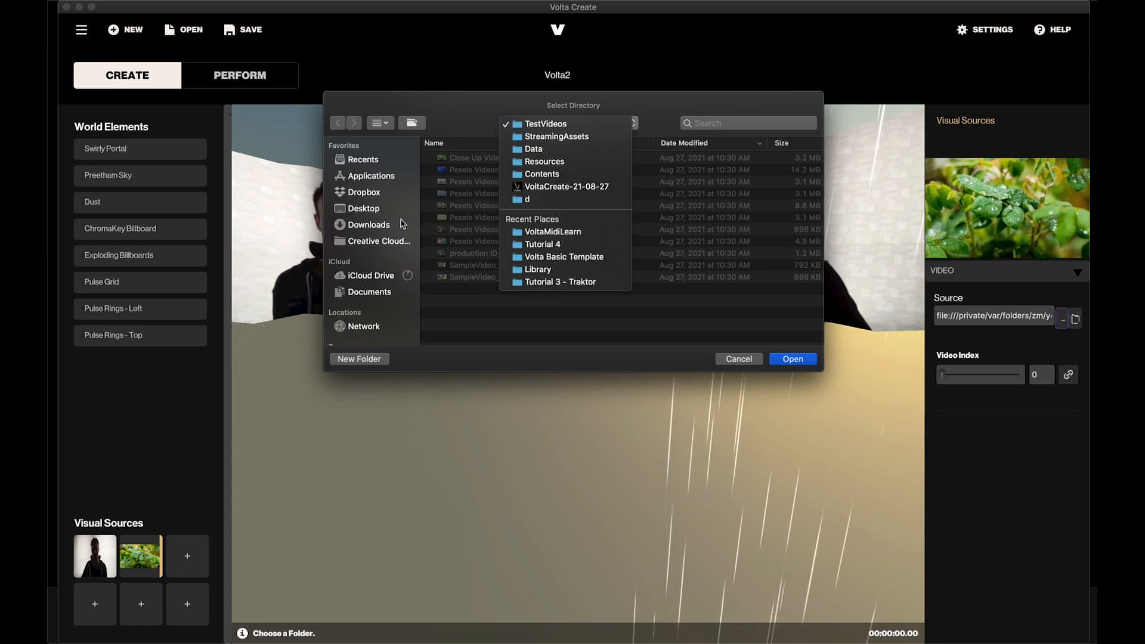
pyautogui.click(355, 213)
pyautogui.click(359, 208)
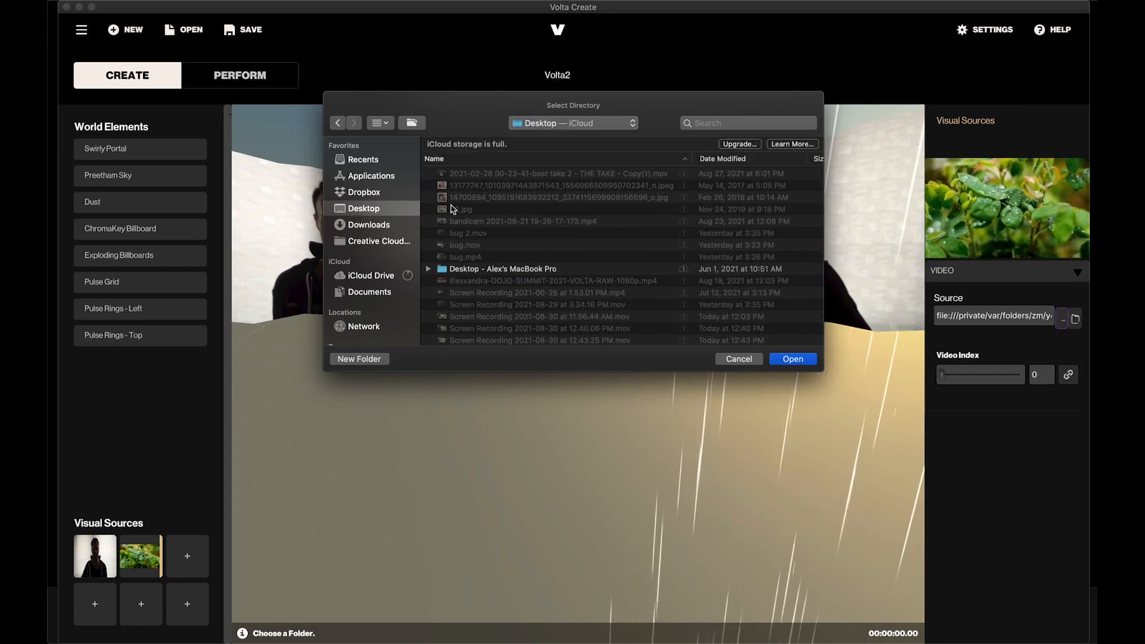
pyautogui.doubleClick(455, 270)
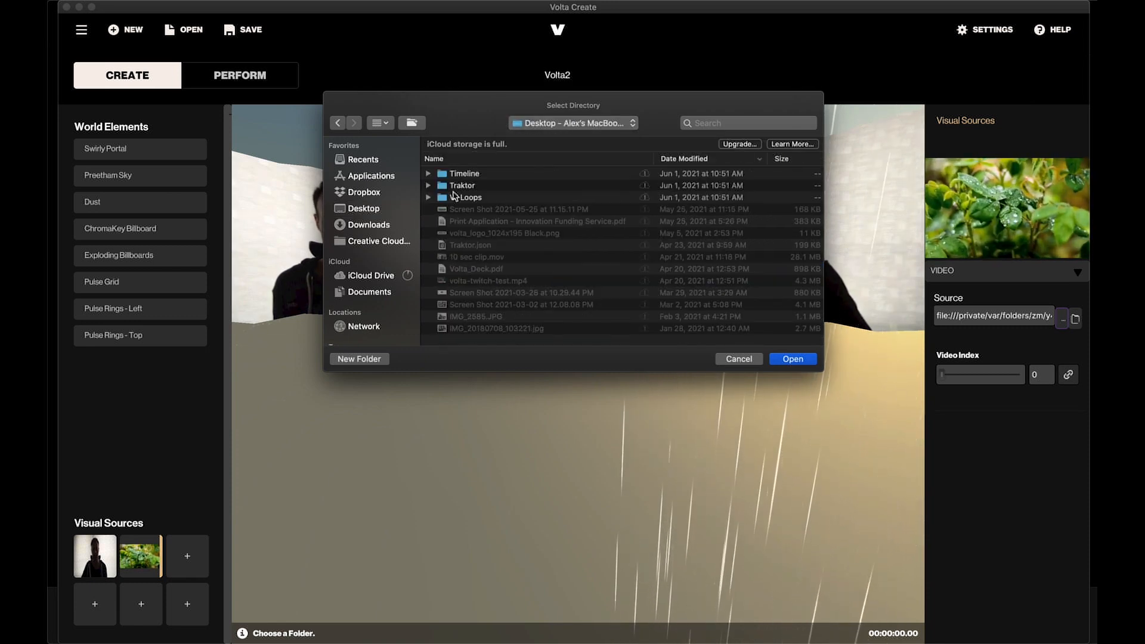
pyautogui.doubleClick(455, 197)
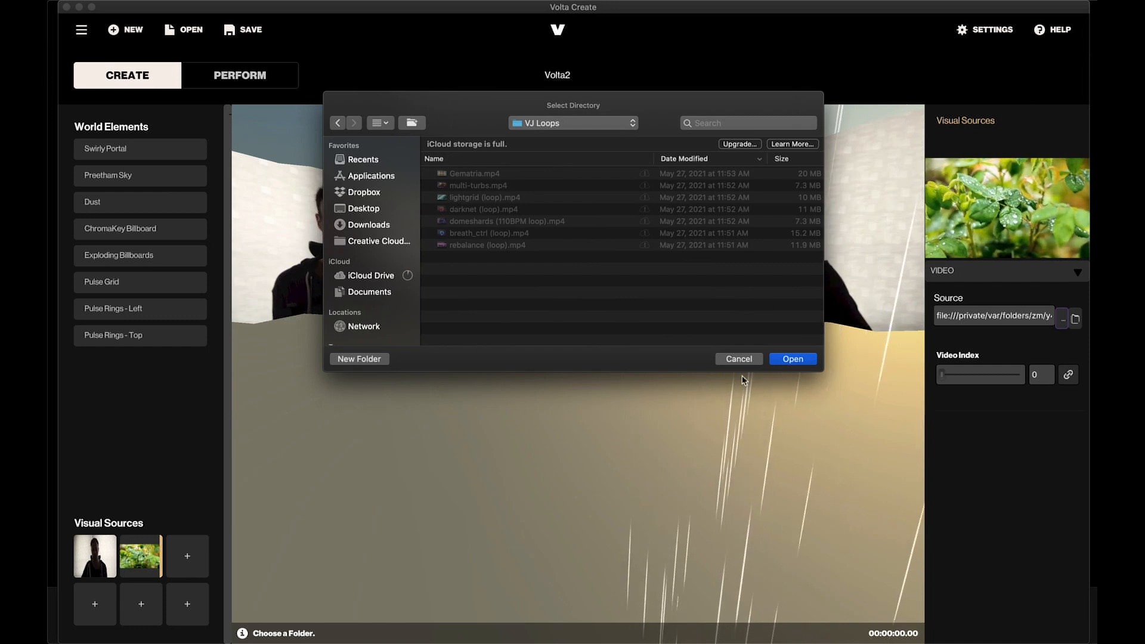
pyautogui.click(793, 359)
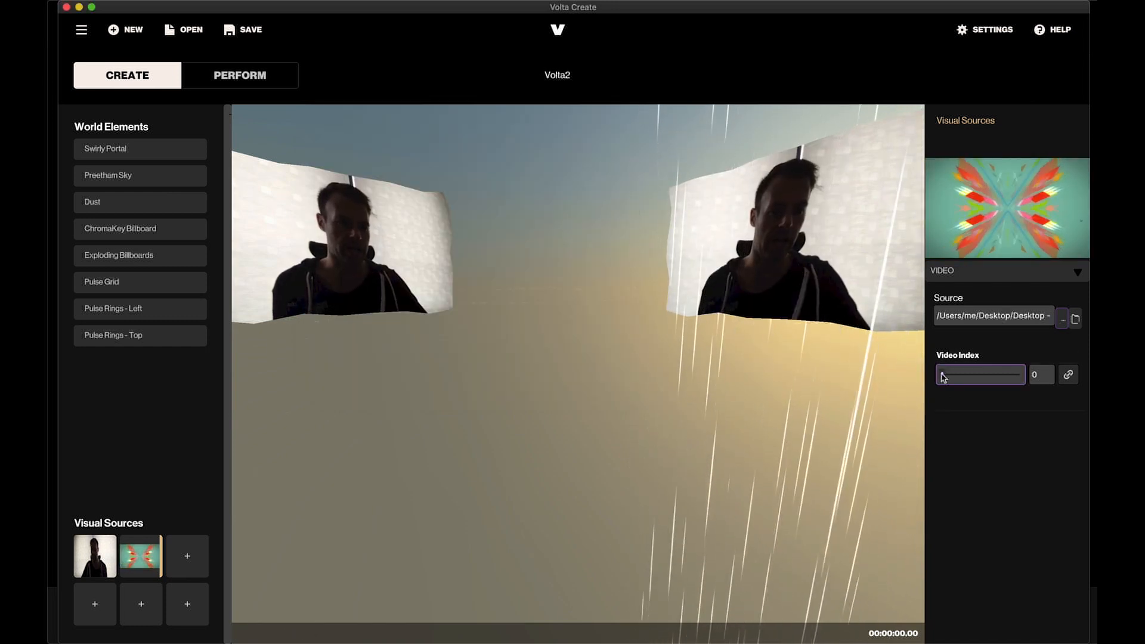
# Step: Pick a different clip from the folder by raising the Video Index, and check its link source options
pyautogui.moveTo(959, 377); pyautogui.dragTo(1005, 378)
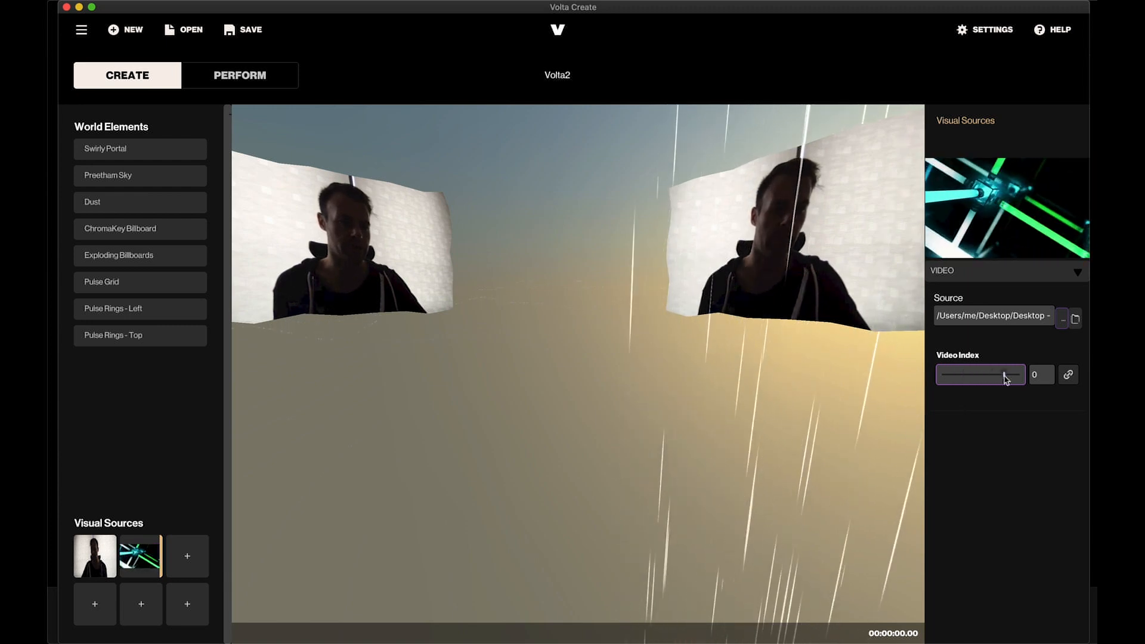
pyautogui.click(1069, 376)
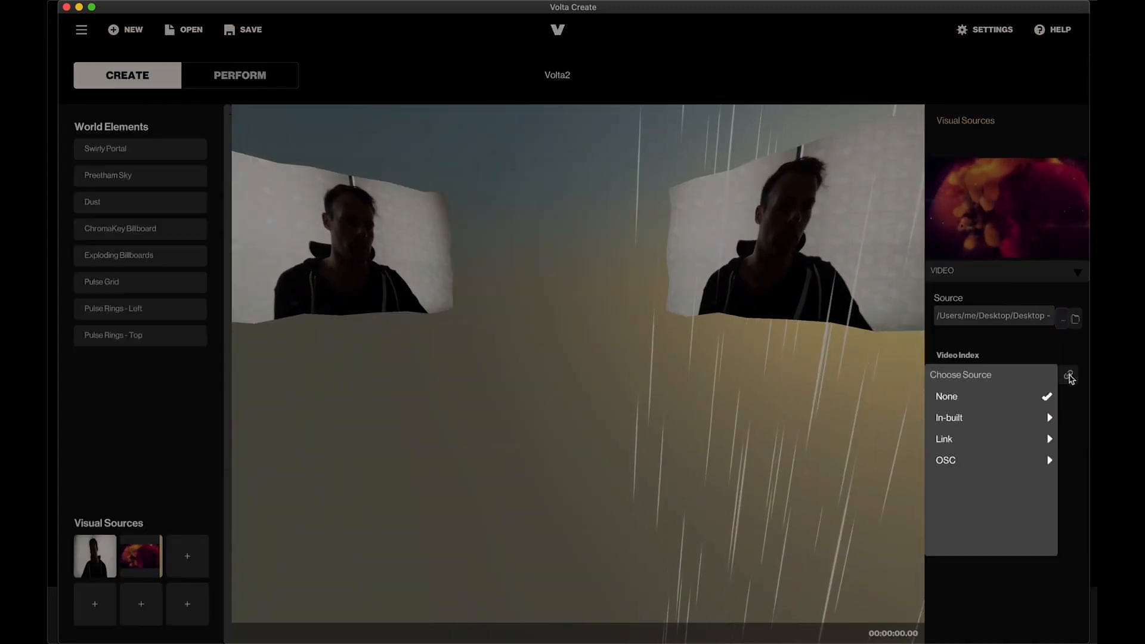
pyautogui.click(1070, 379)
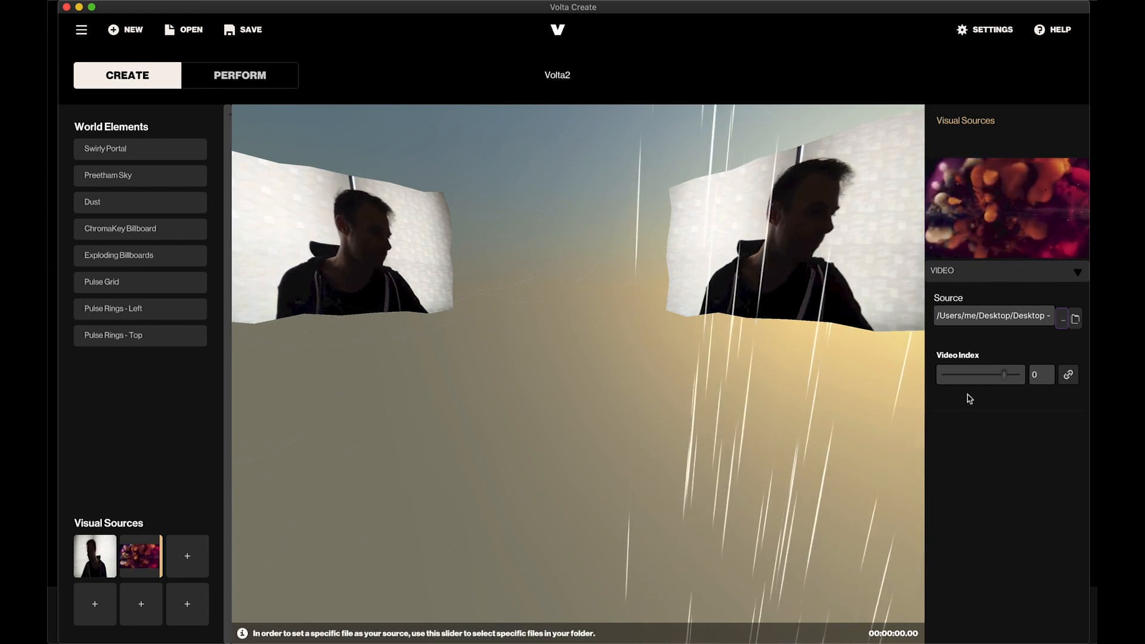
# Step: Apply the video source as the ring texture of Pulse Rings - Left with Ring Texture Blend at 1
pyautogui.click(127, 310)
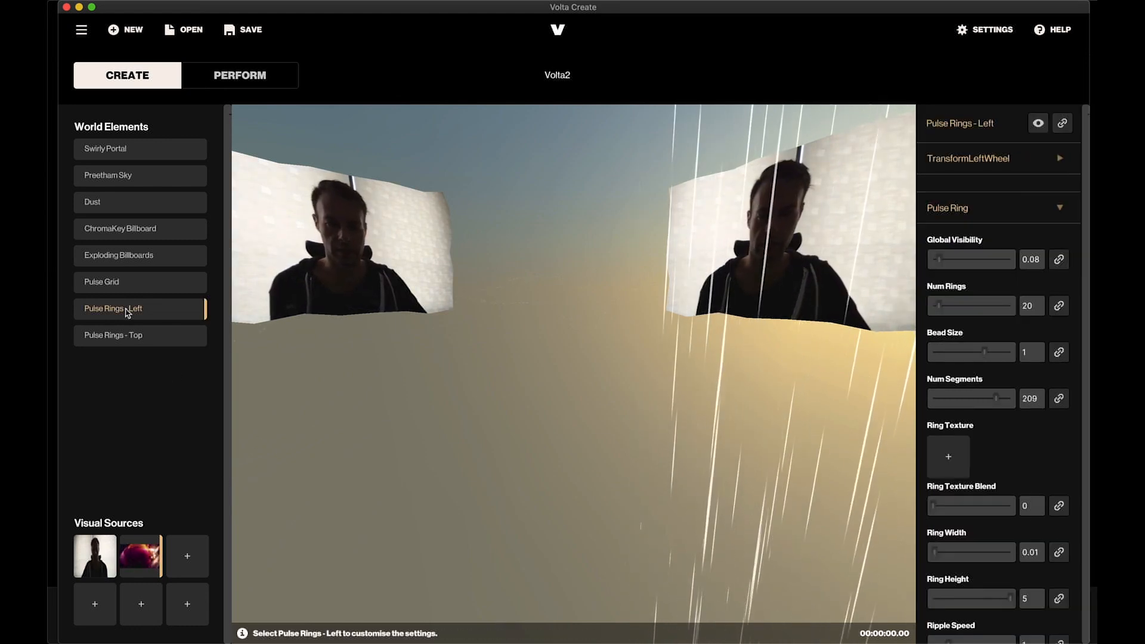
pyautogui.click(949, 458)
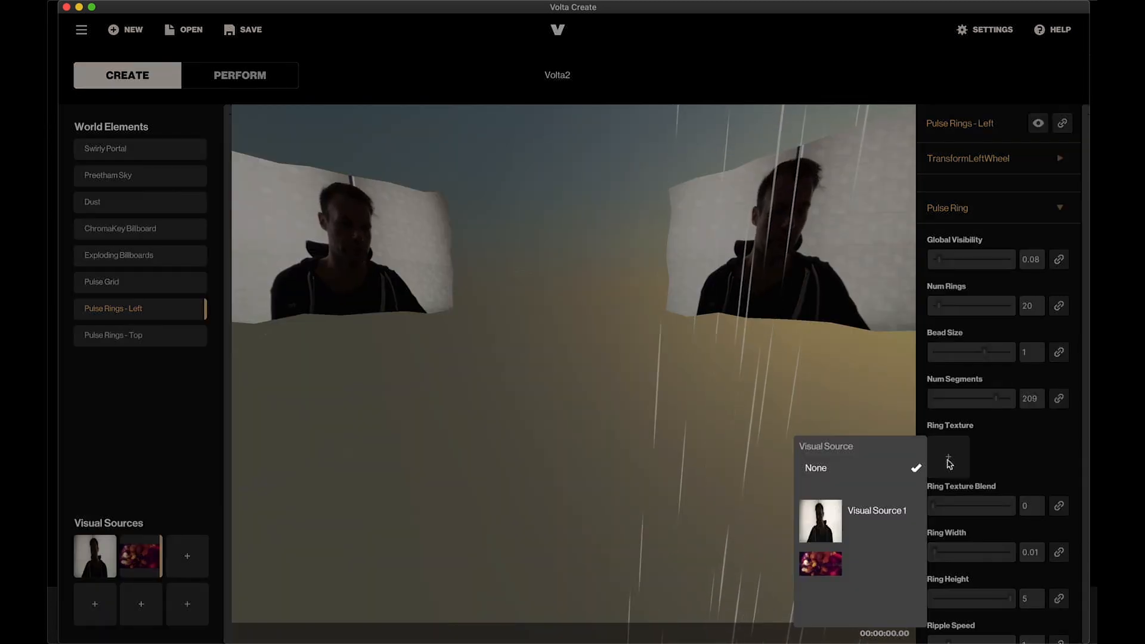
pyautogui.click(835, 570)
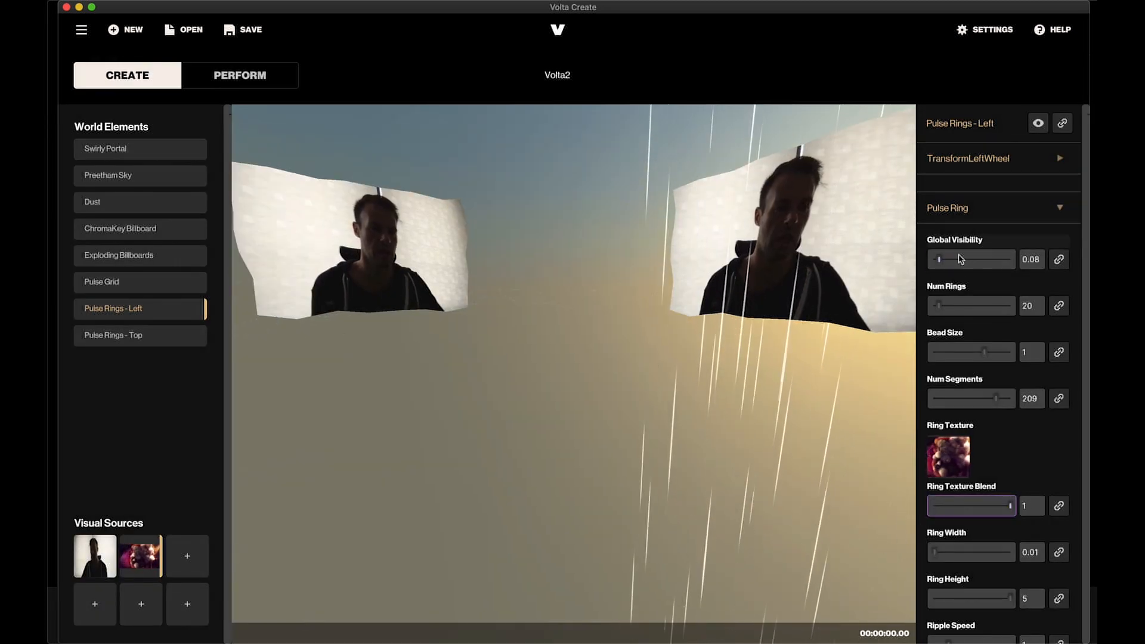
# Step: Set the left pulse rings' Global Visibility to 1, Num Rings to 45 and Ring Width to about 0.046
pyautogui.moveTo(940, 259); pyautogui.dragTo(1034, 257)
pyautogui.moveTo(940, 306); pyautogui.dragTo(949, 308)
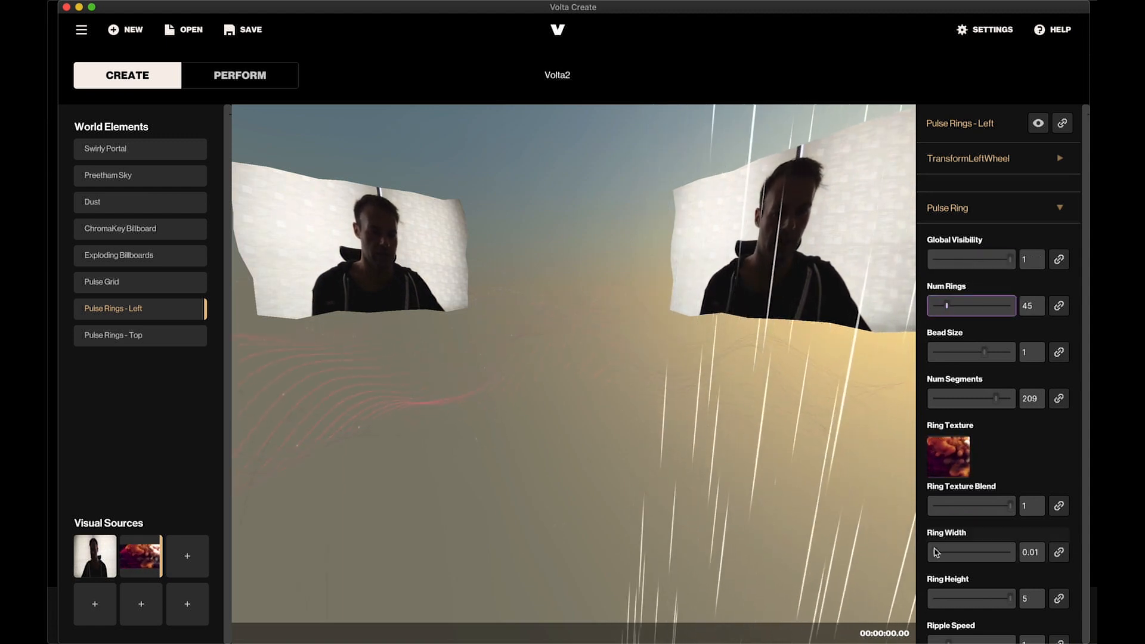
pyautogui.moveTo(935, 552); pyautogui.dragTo(941, 557)
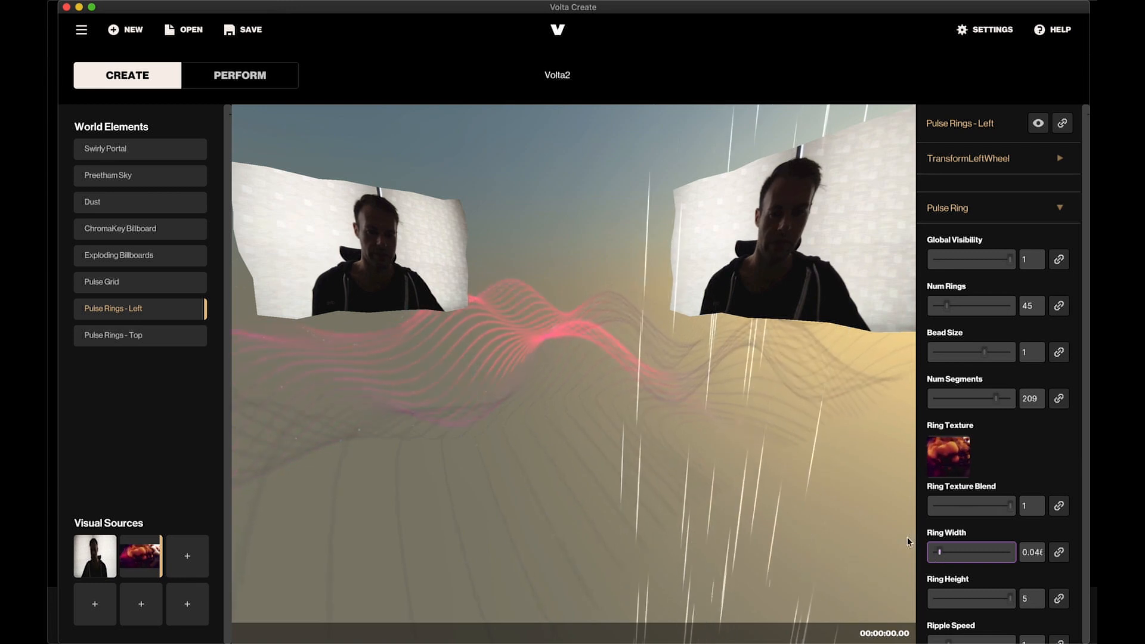
pyautogui.moveTo(663, 387); pyautogui.dragTo(587, 369)
pyautogui.moveTo(627, 429); pyautogui.dragTo(361, 431)
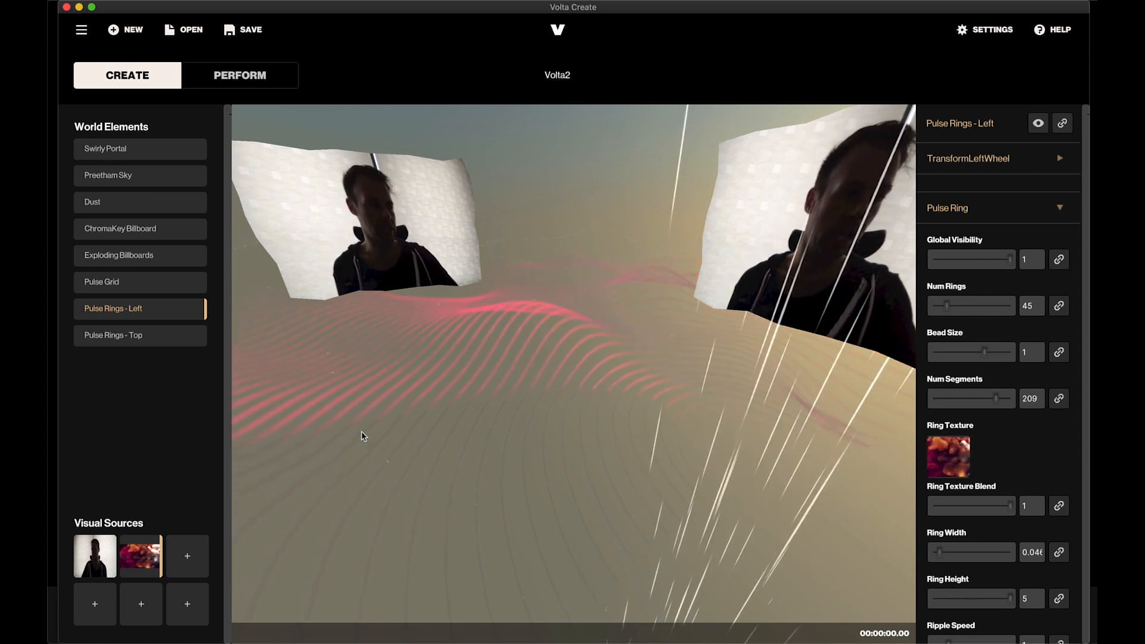
# Step: Add a third visual source and set its channel type to SHADER
pyautogui.click(187, 558)
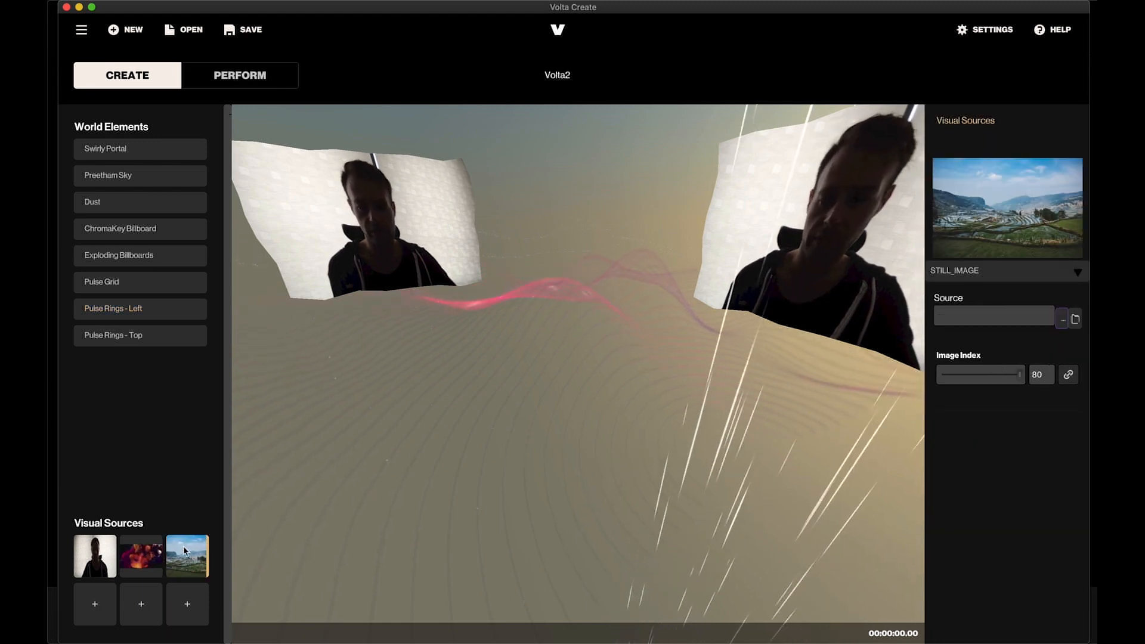
pyautogui.click(1050, 270)
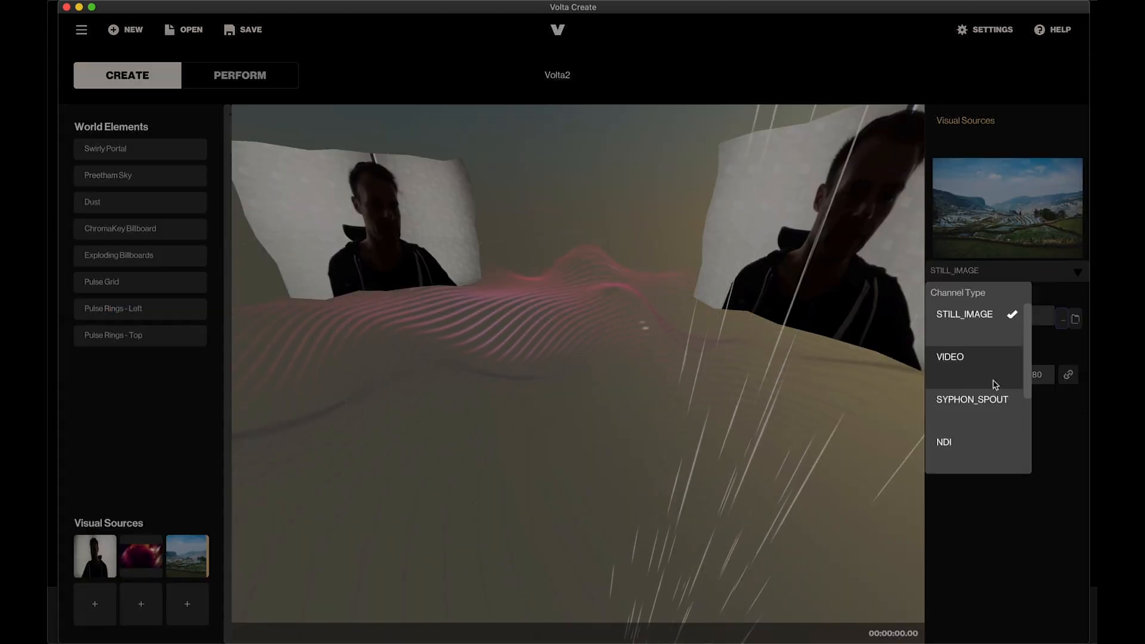
pyautogui.scroll(-3, 995, 384)
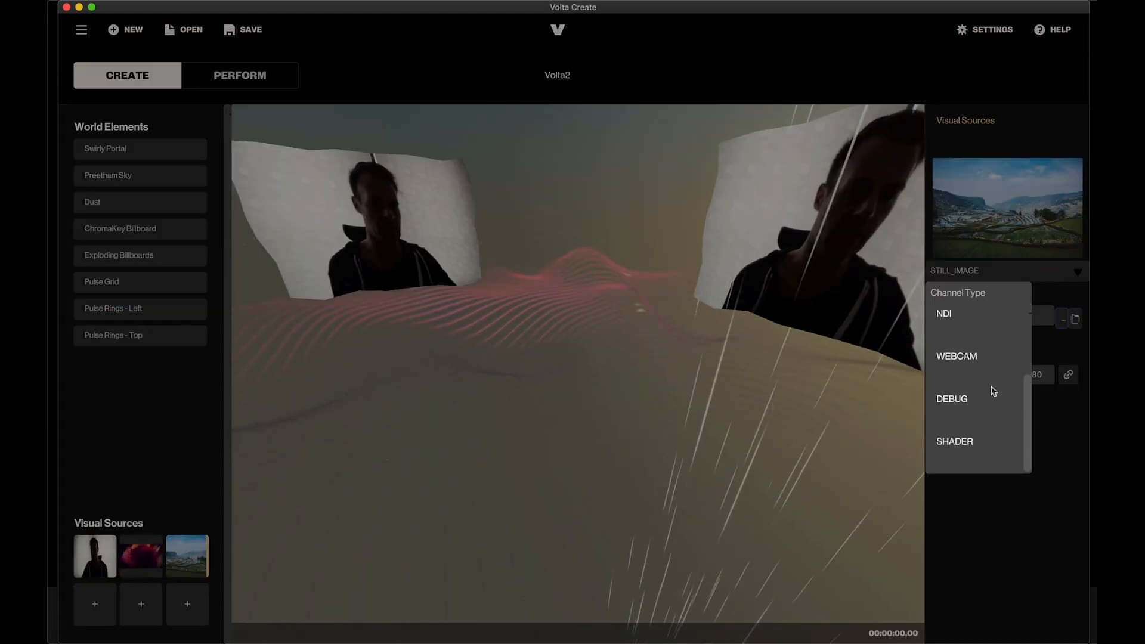
pyautogui.click(971, 448)
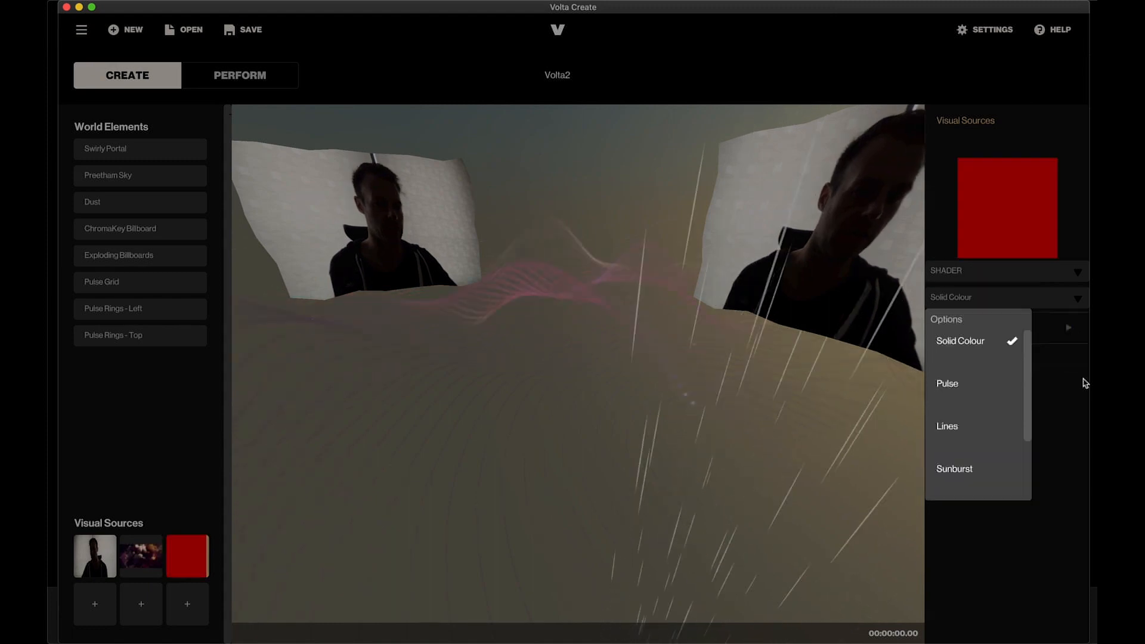
# Step: Switch the shader source from Solid Colour to Sunburst
pyautogui.click(1083, 379)
pyautogui.click(1078, 300)
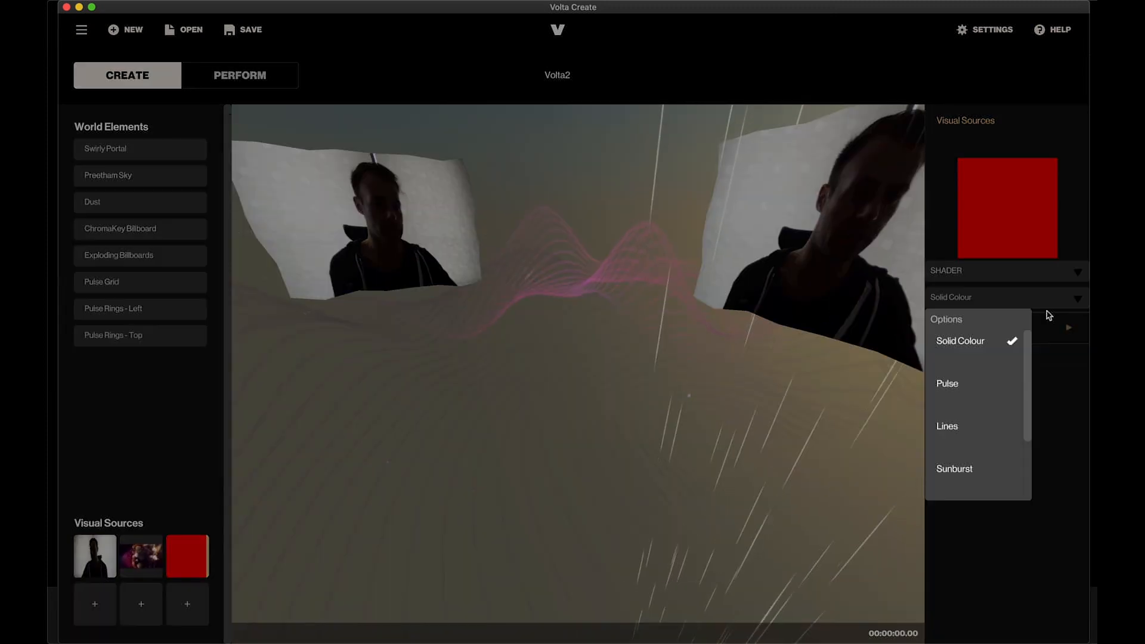
pyautogui.scroll(-2, 961, 424)
pyautogui.scroll(2, 961, 424)
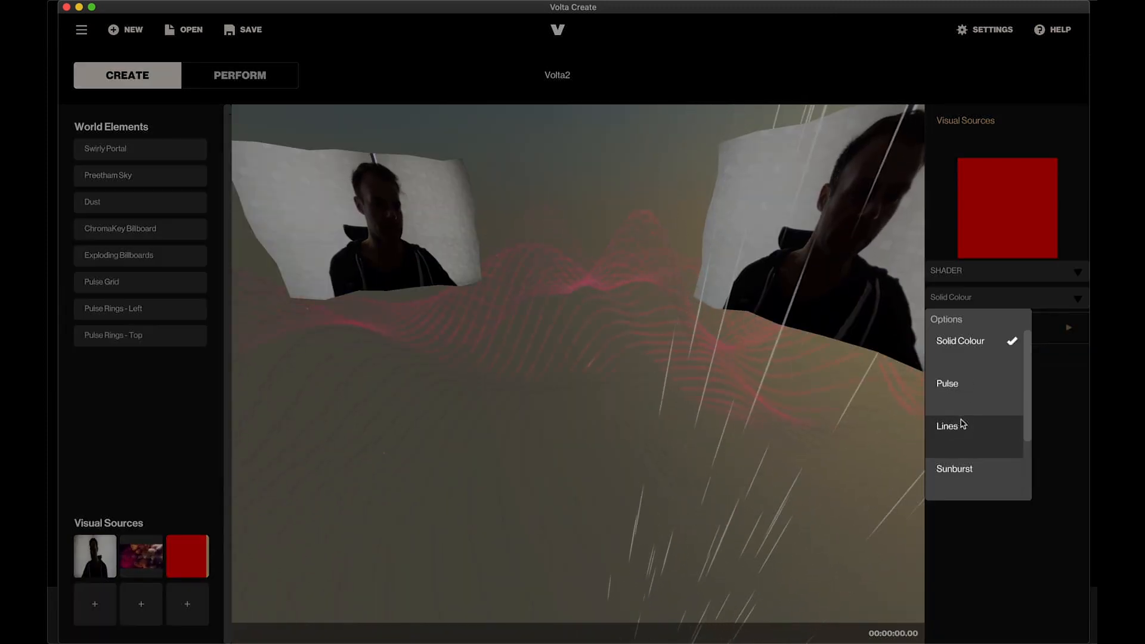
pyautogui.click(956, 469)
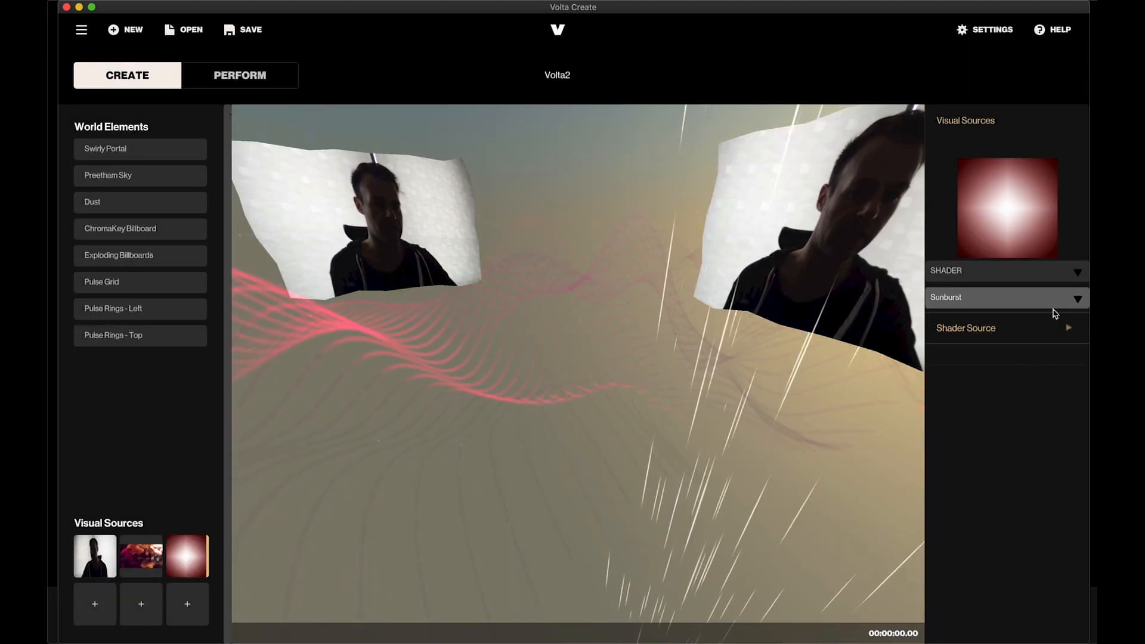
# Step: Adjust the Sunburst shader source to Intensity 0.86, Offset 0.31 and Hue 1 0.51
pyautogui.click(1068, 328)
pyautogui.moveTo(972, 379); pyautogui.dragTo(998, 384)
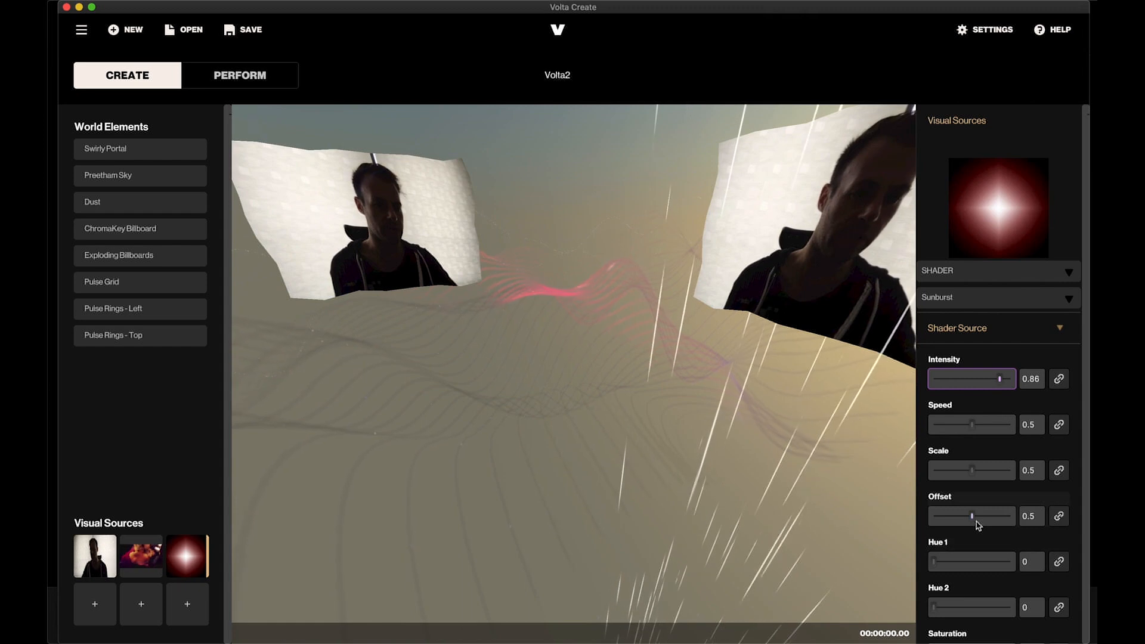
pyautogui.moveTo(972, 516); pyautogui.dragTo(1003, 517)
pyautogui.moveTo(960, 568); pyautogui.dragTo(973, 563)
# Step: Switch the shader source to Lines and set Intensity to 0.35, Offset to 0.57, Hue 1 to 0.87 and Hue 2 to 0.71
pyautogui.click(1050, 299)
pyautogui.click(945, 429)
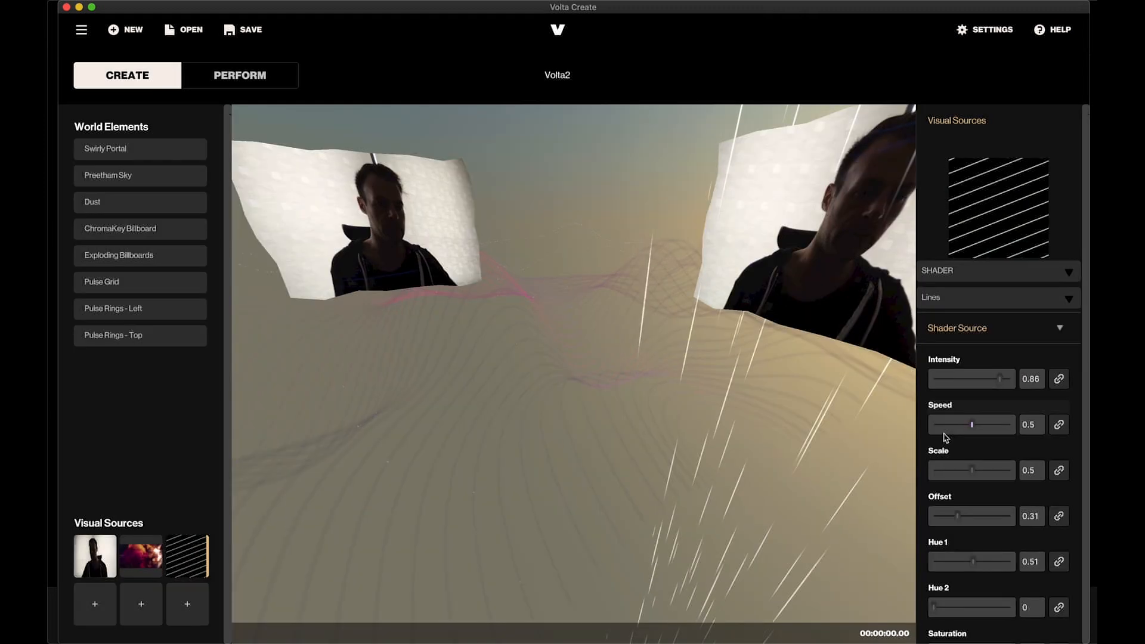
pyautogui.moveTo(997, 380); pyautogui.dragTo(969, 383)
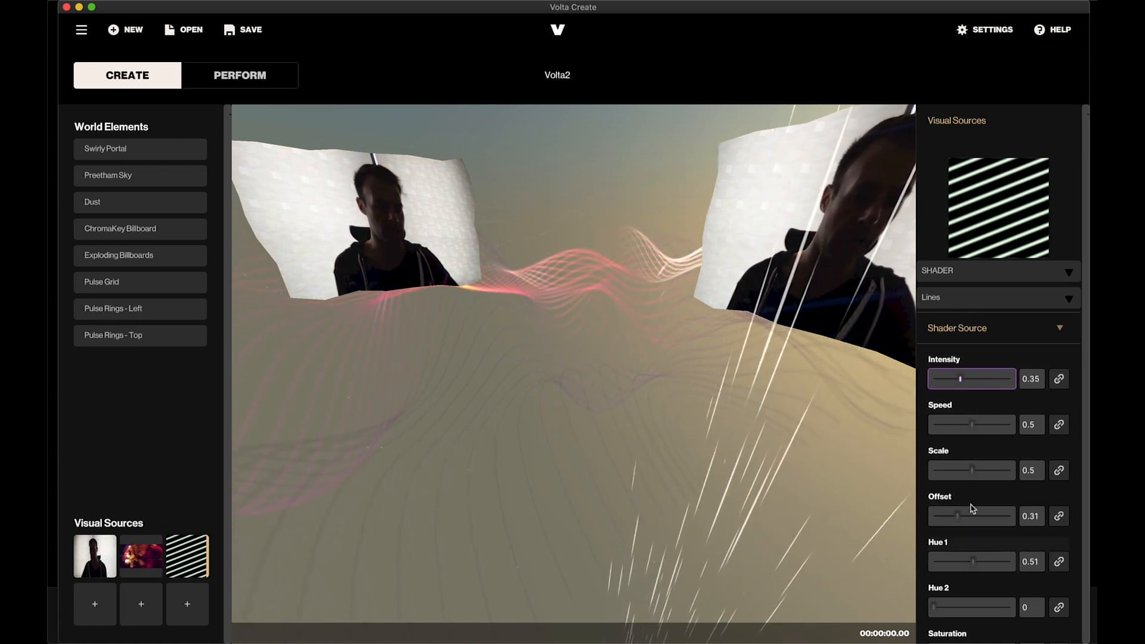
pyautogui.moveTo(957, 516); pyautogui.dragTo(978, 517)
pyautogui.moveTo(984, 563); pyautogui.dragTo(997, 563)
pyautogui.click(973, 608)
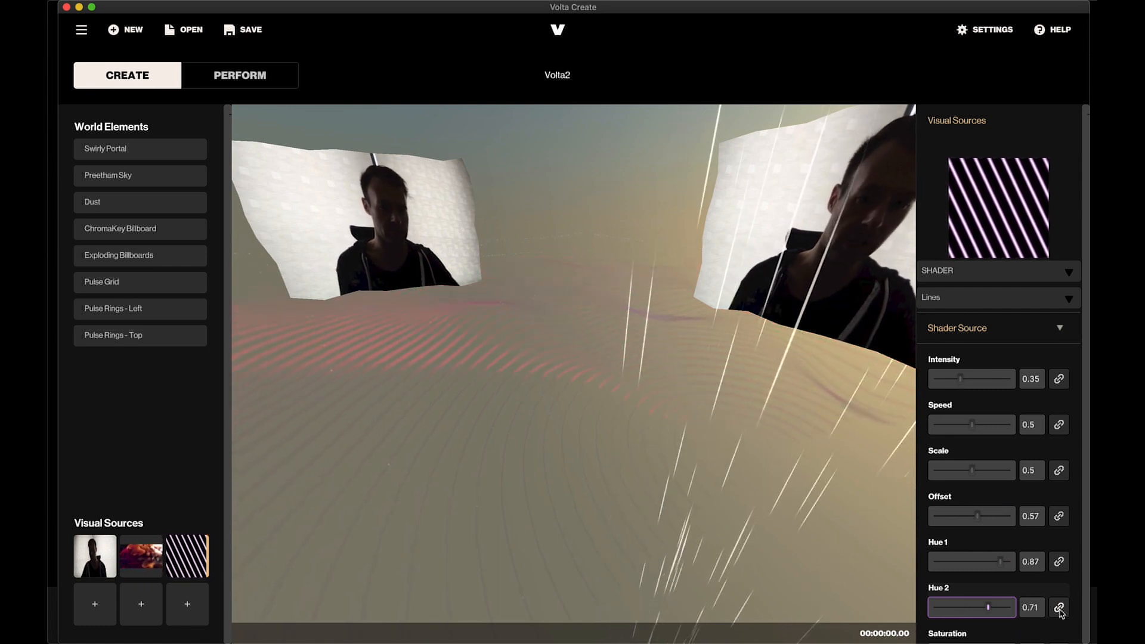
# Step: Apply the Lines shader source as the ring texture of Pulse Rings - Top, with Global Visibility at 1 and Num Rings at 23
pyautogui.click(137, 338)
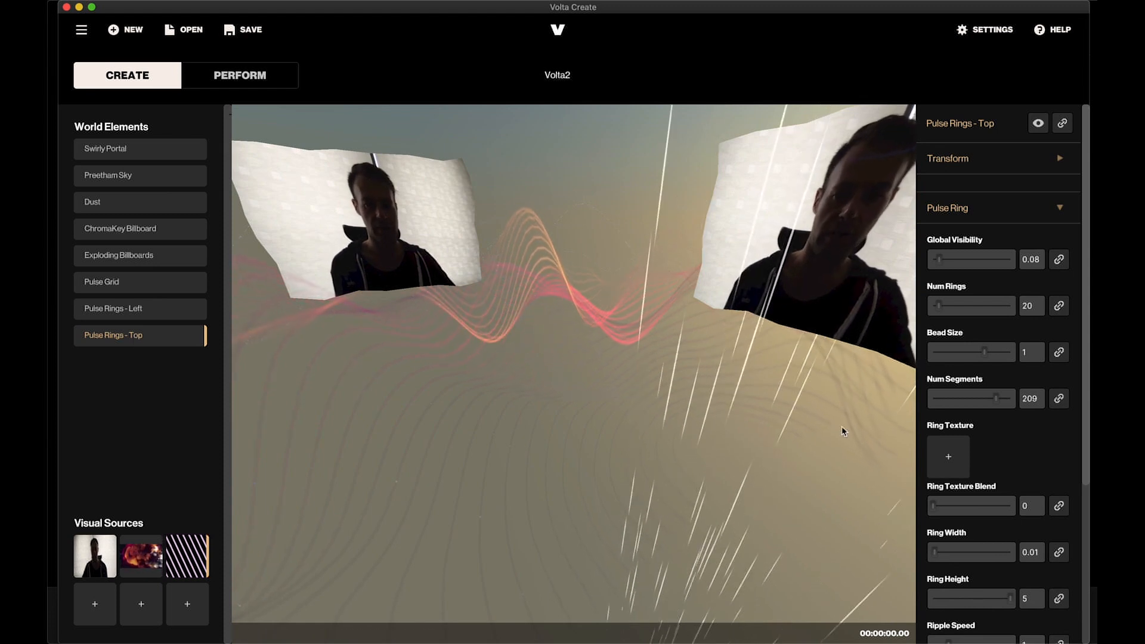
pyautogui.click(947, 457)
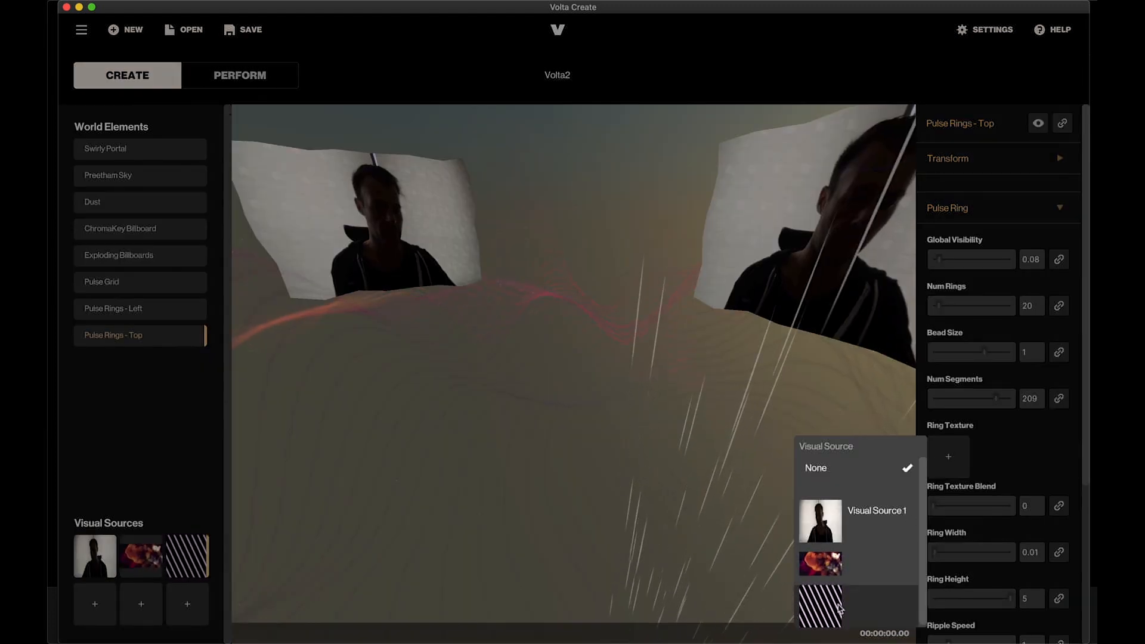
pyautogui.click(817, 604)
pyautogui.moveTo(968, 264); pyautogui.dragTo(1011, 261)
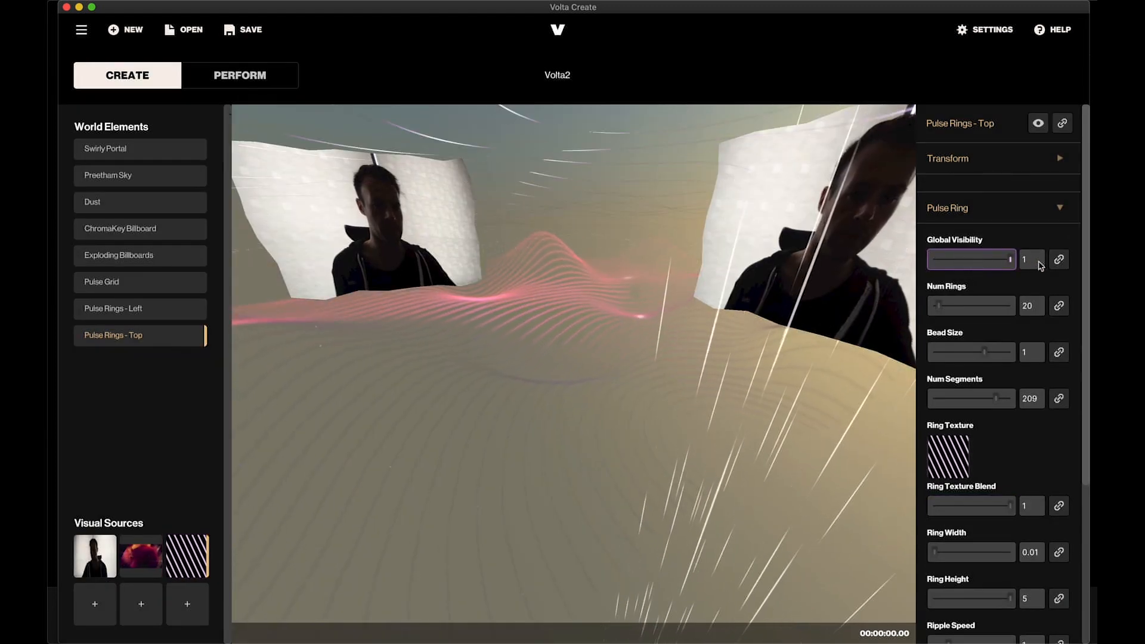
pyautogui.moveTo(939, 306); pyautogui.dragTo(947, 306)
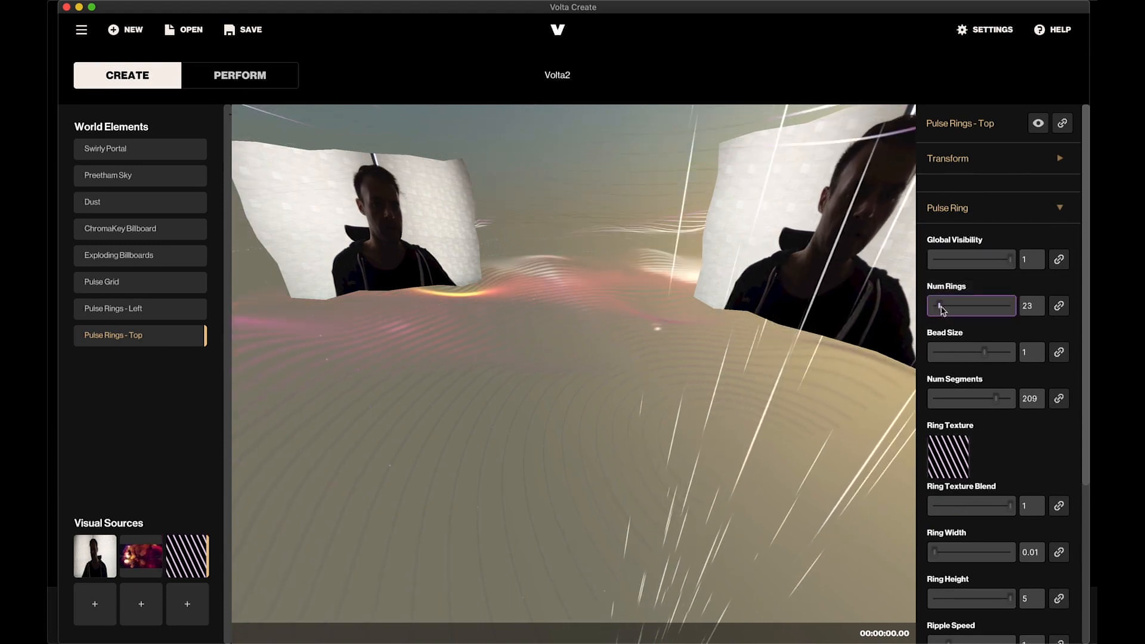
# Step: Reduce the Speed of the Lines shader source to about 0.1
pyautogui.click(188, 557)
pyautogui.moveTo(955, 425); pyautogui.dragTo(939, 427)
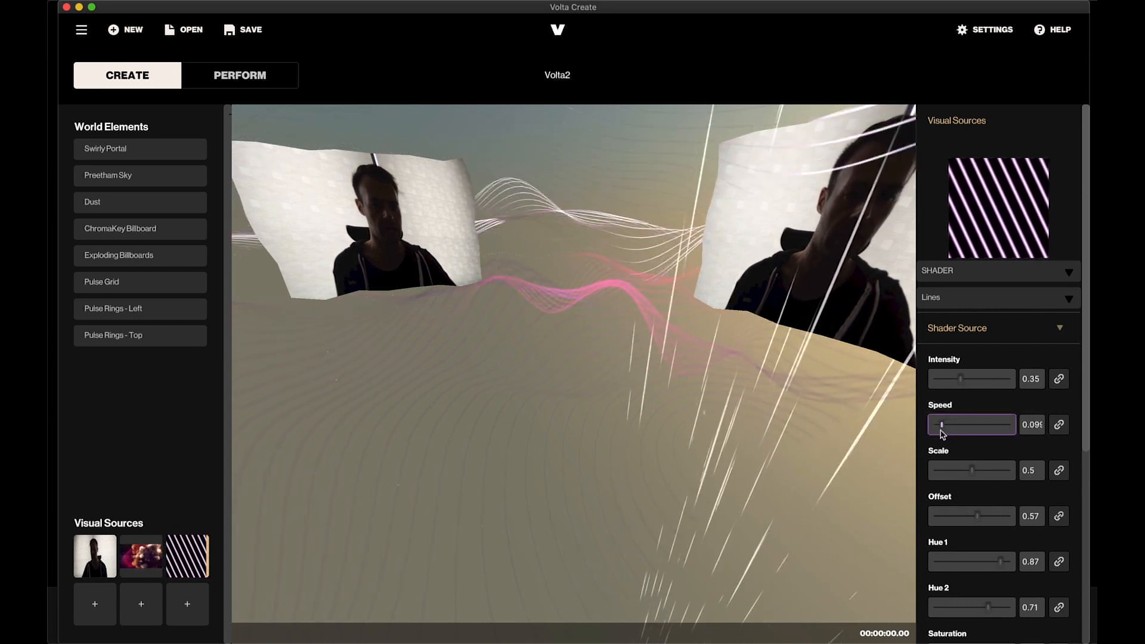